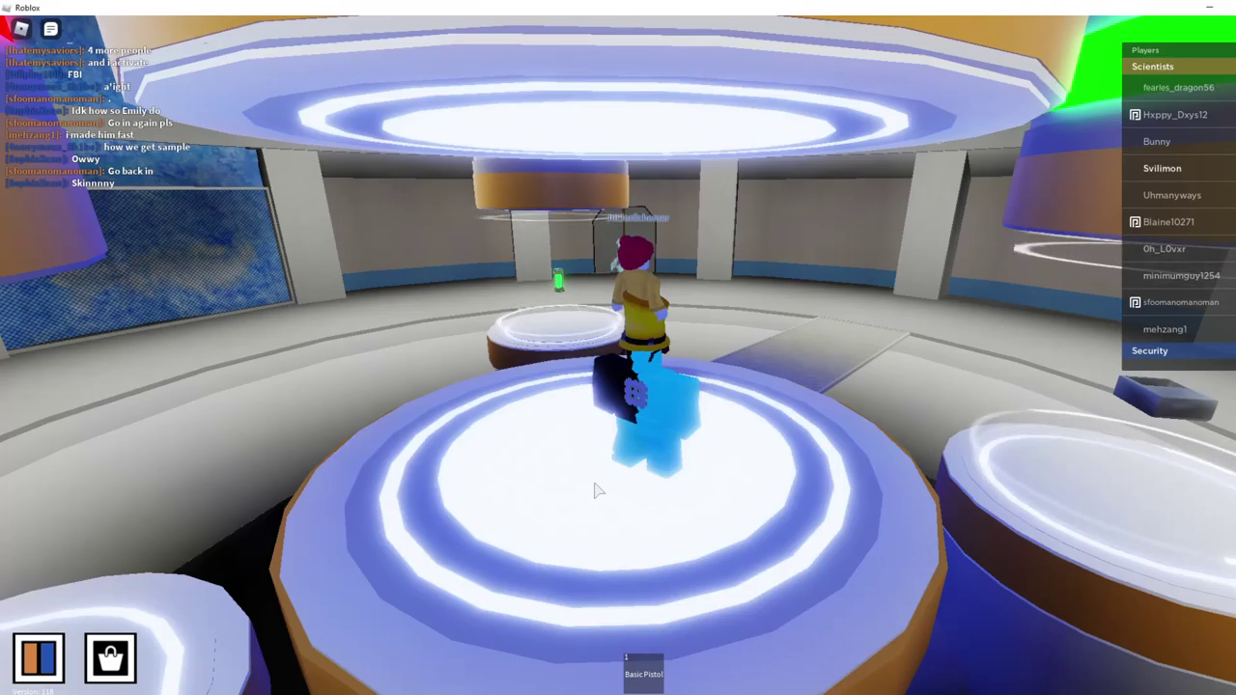
- Circle the central lab pad with the camera and grab the crate for the Sparks Week 1 Champion Box badge
right_click(816, 309)
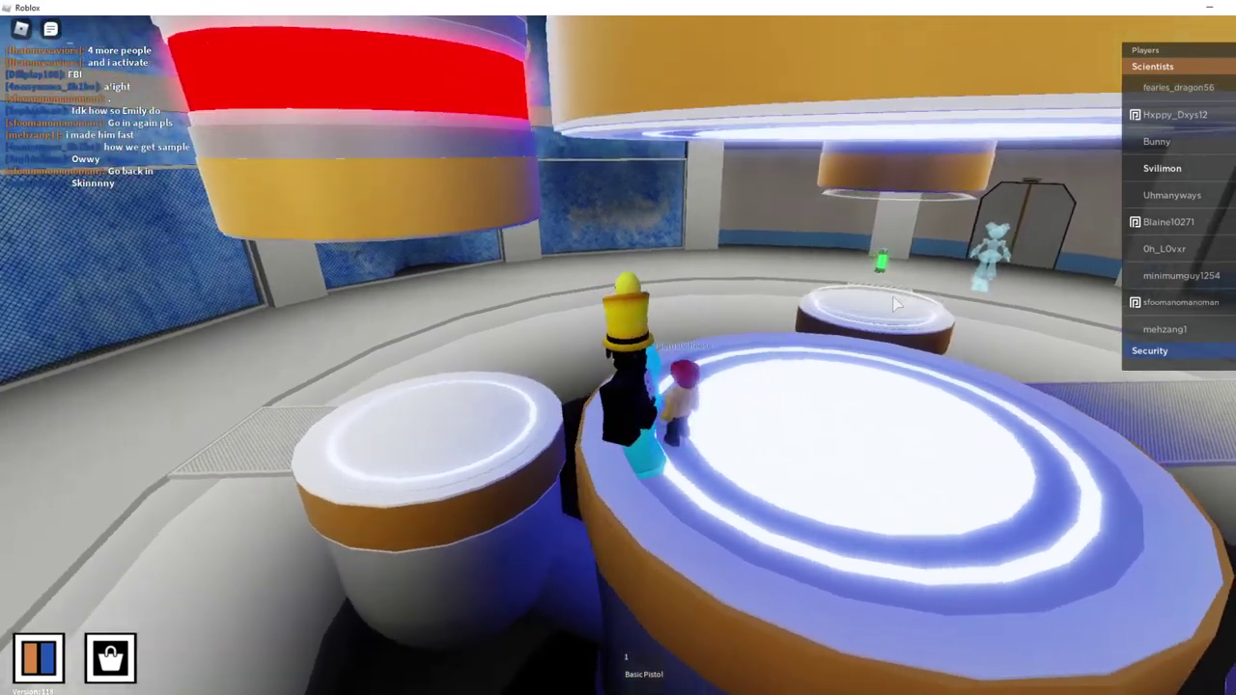
left_click_drag(908, 301, 896, 303)
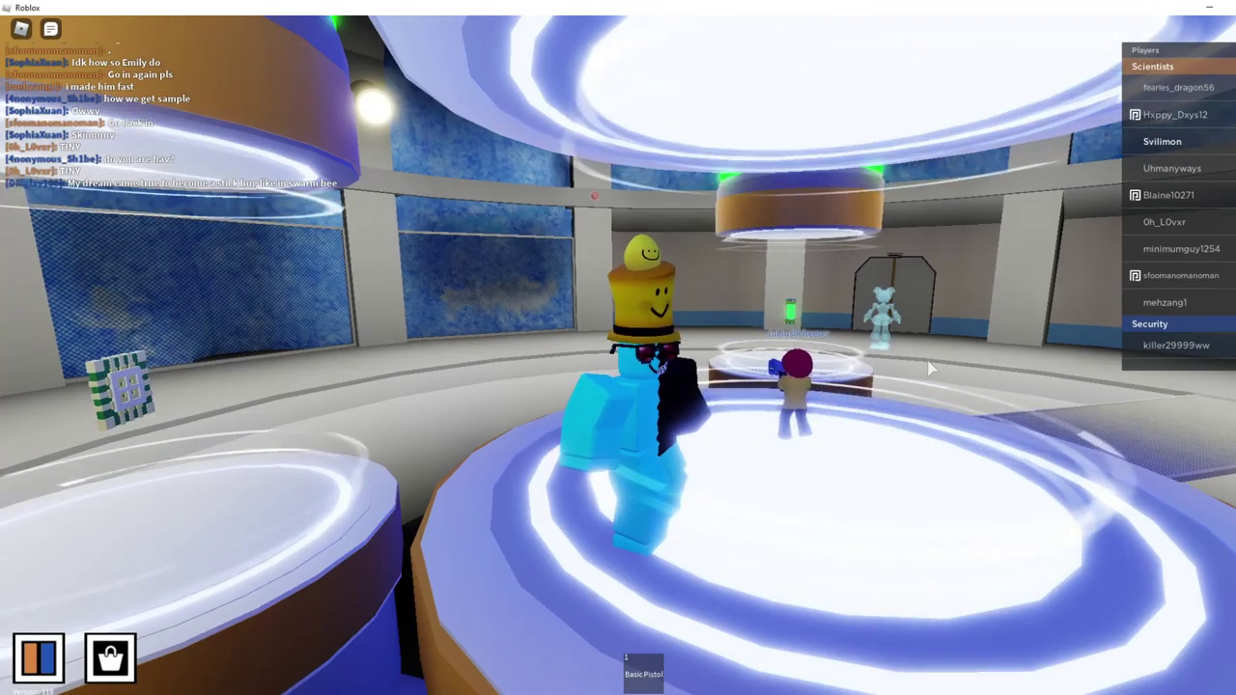
key("d")
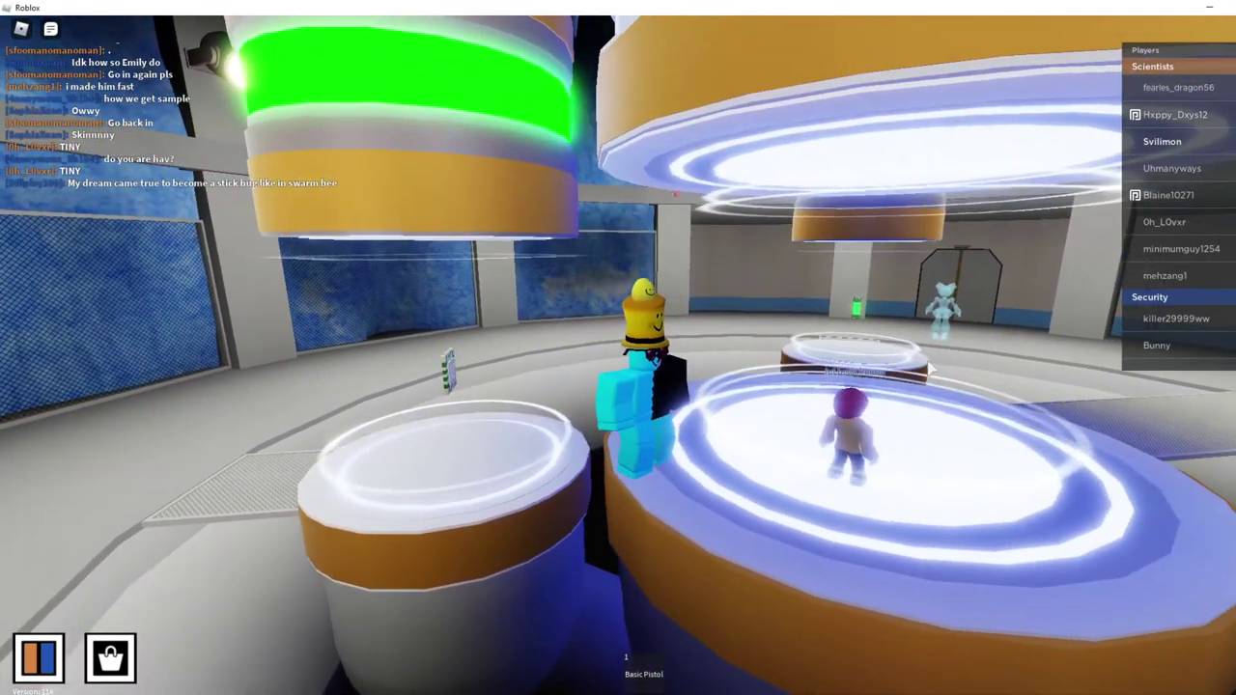
scroll(930, 368, "down", 3)
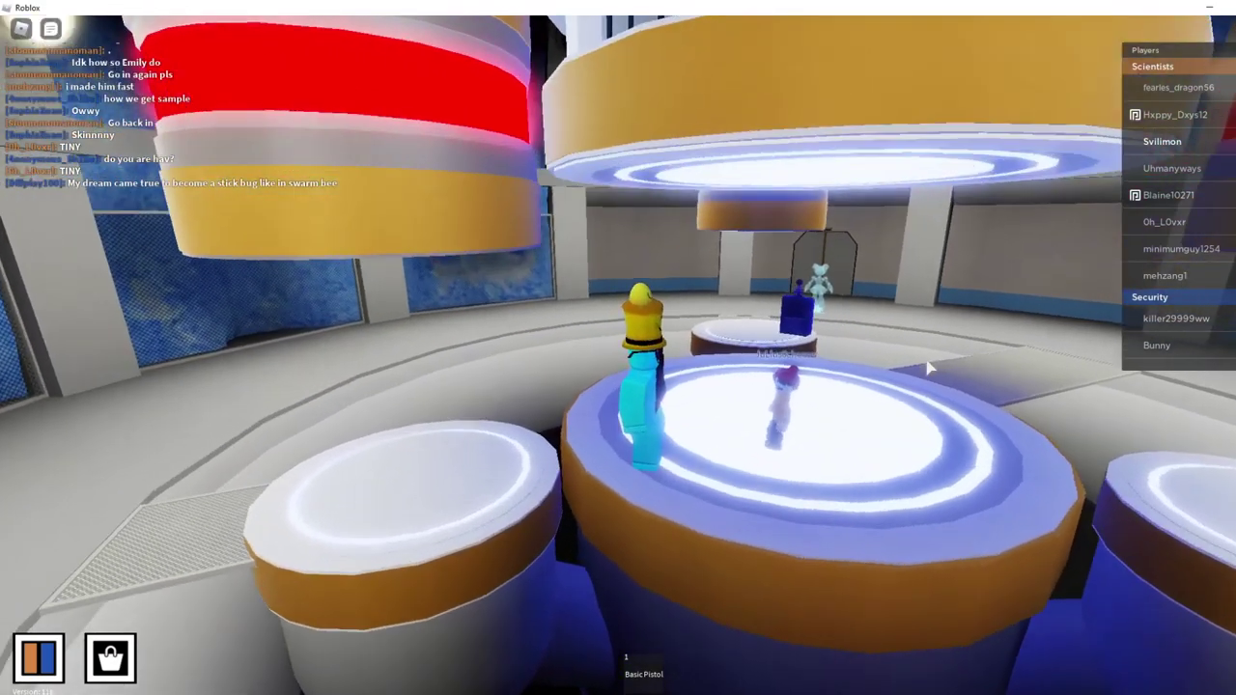
left_click_drag(930, 368, 634, 377)
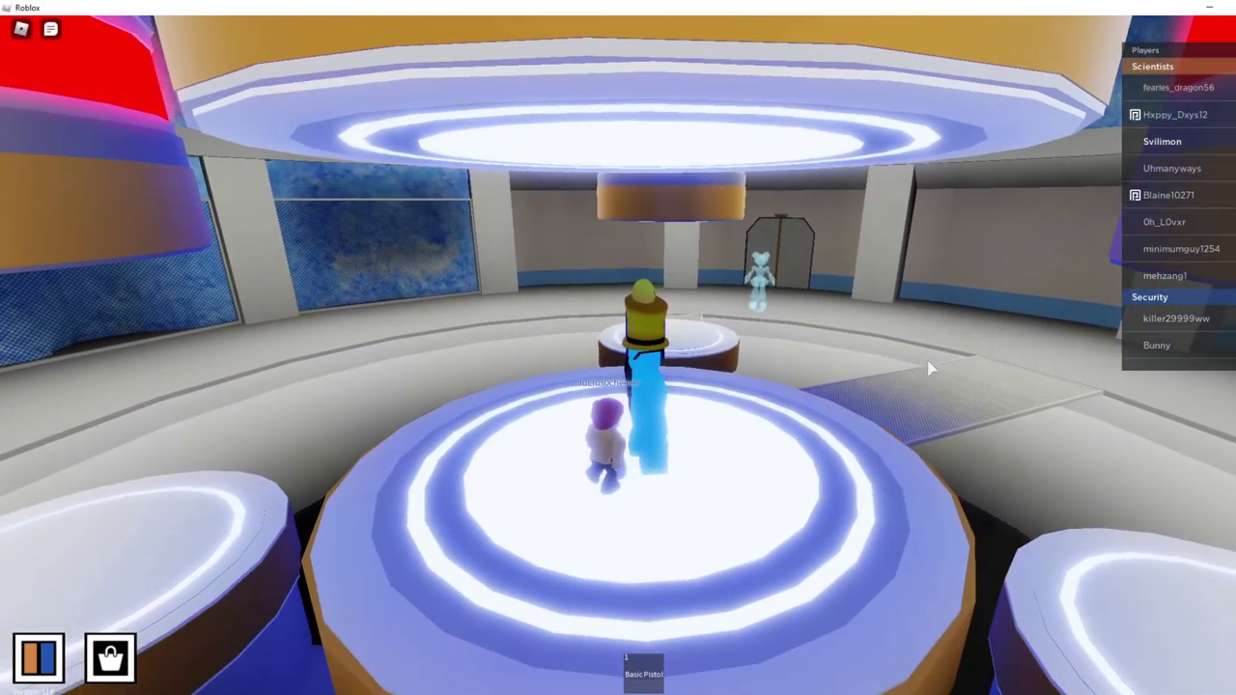
scroll(634, 377, "up", 3)
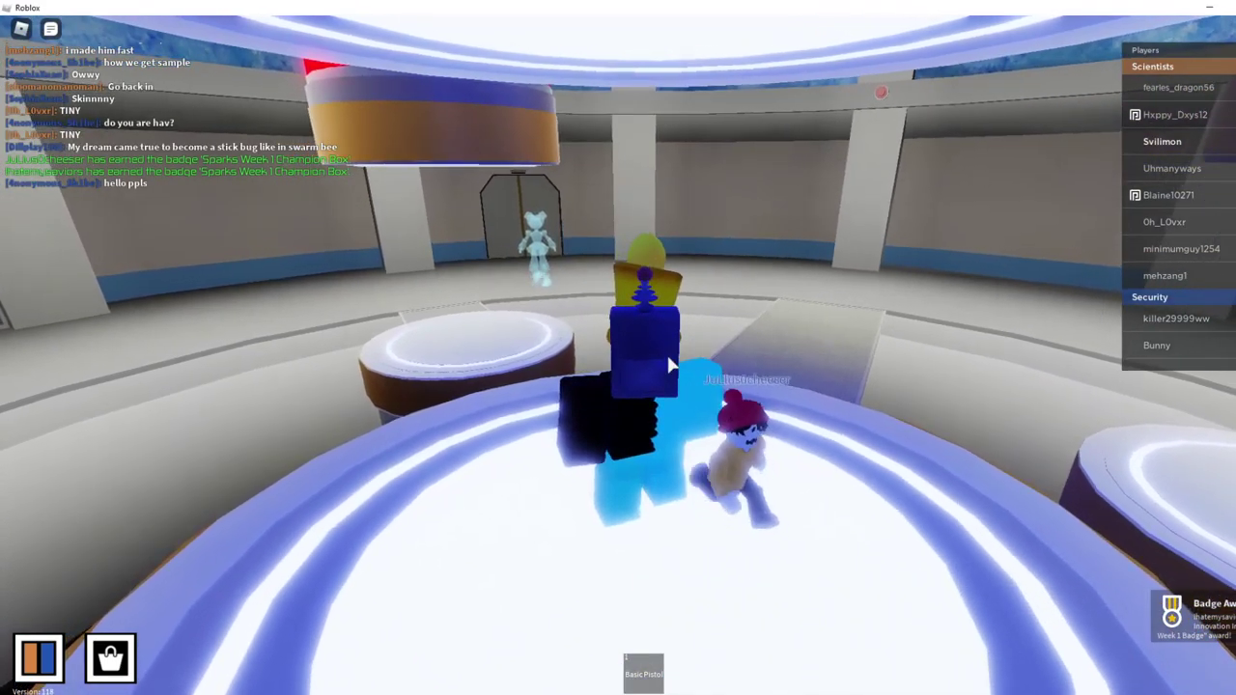
- Turn the camera toward the outer walkway beside the pillars while leaving the central pad
left_click_drag(671, 365, 673, 365)
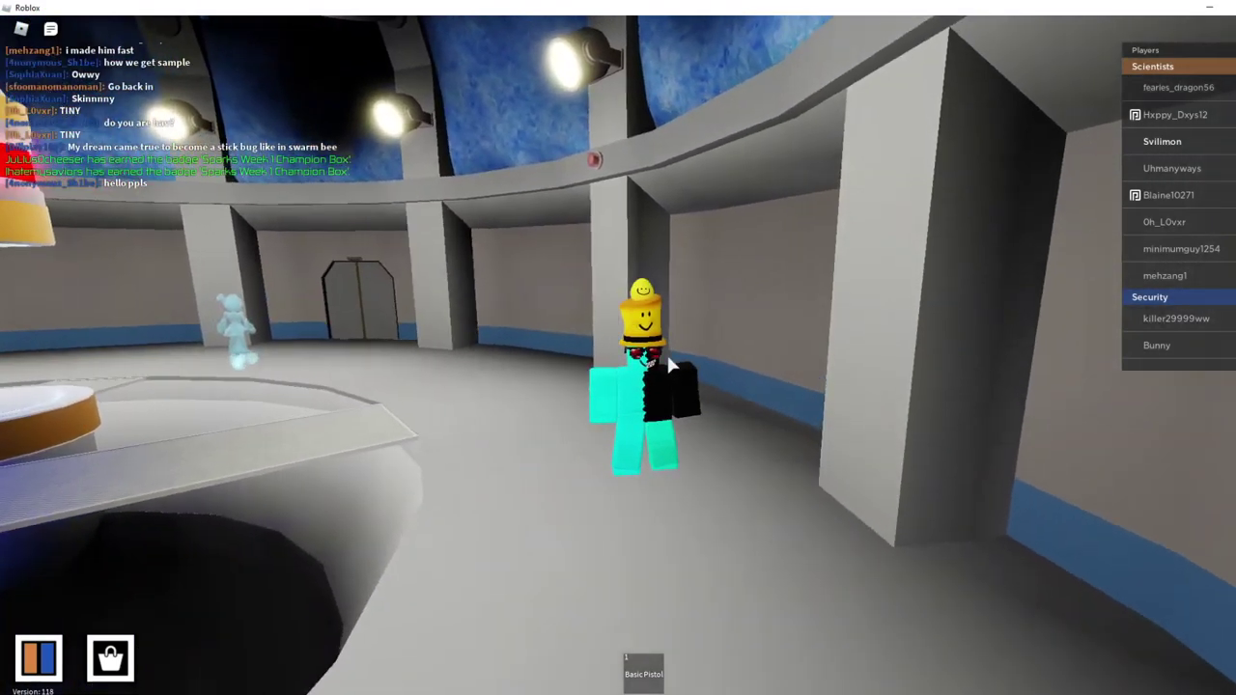
scroll(673, 365, "down", 3)
scroll(673, 365, "up", 3)
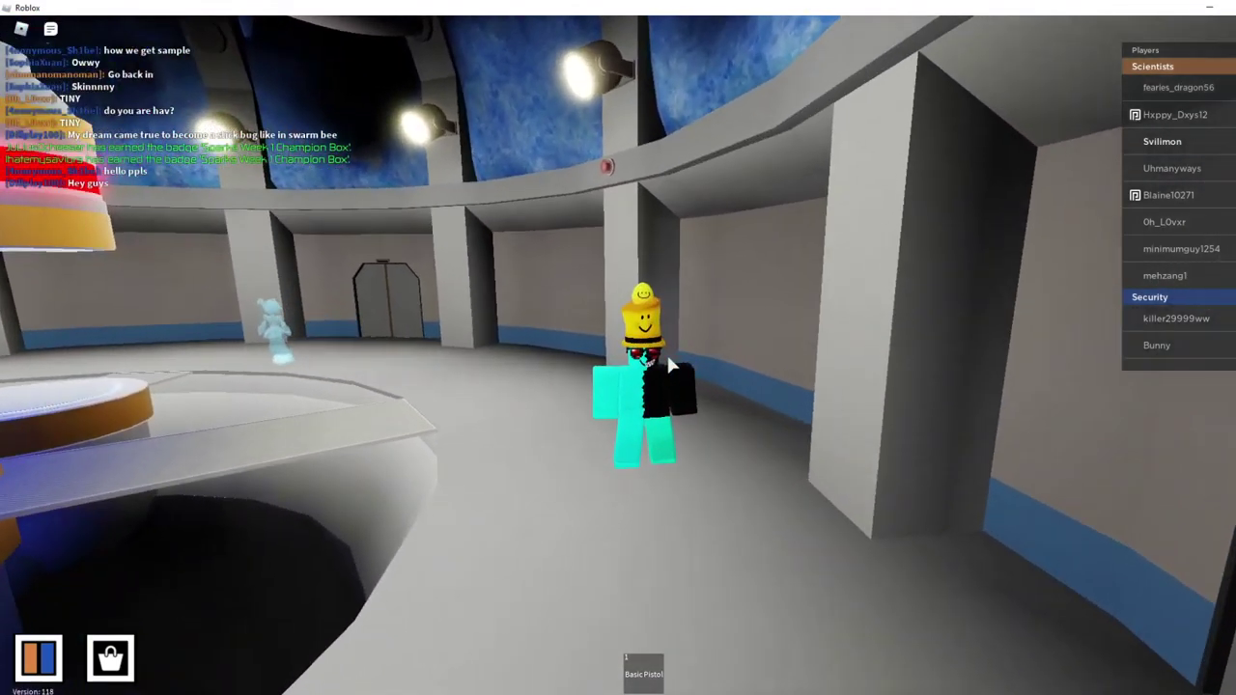